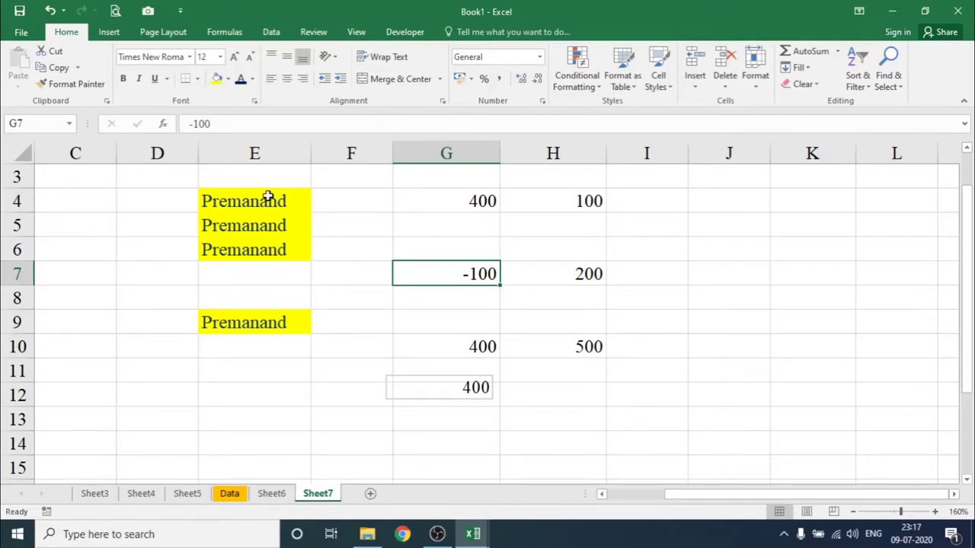
- Insert a new blank column at E, moving the Premanand names to F and numbers to H–I
{"action": "left_click", "coordinate": [271, 156]}
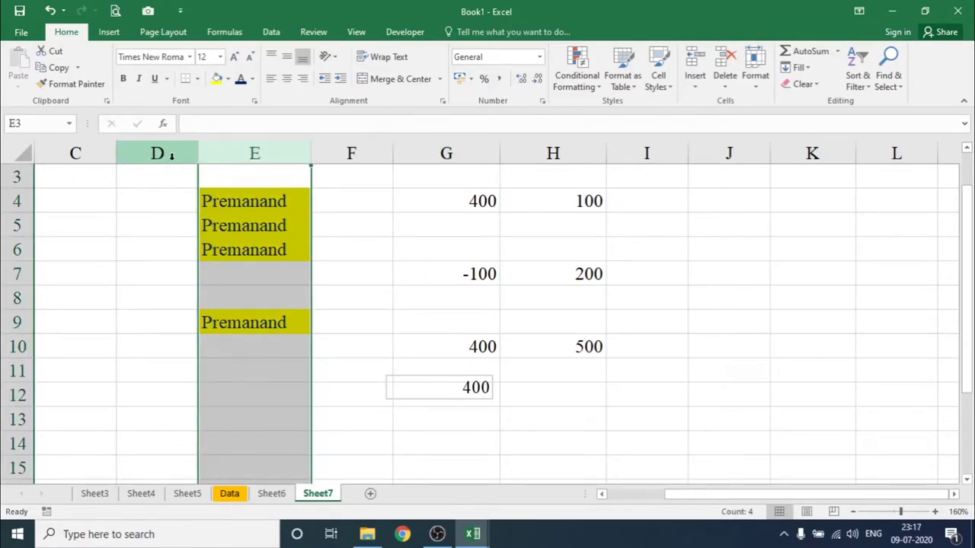
{"action": "right_click", "coordinate": [236, 147]}
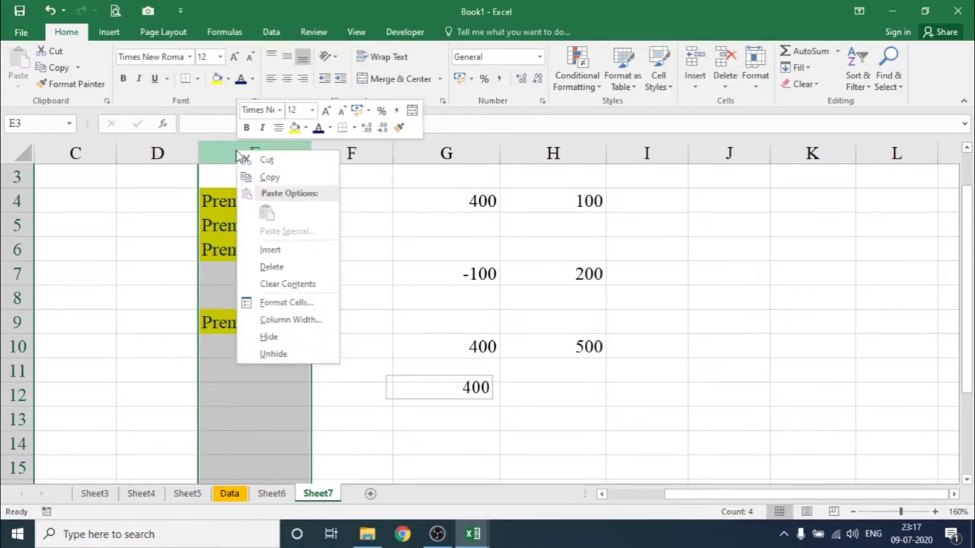
{"action": "left_click", "coordinate": [275, 256]}
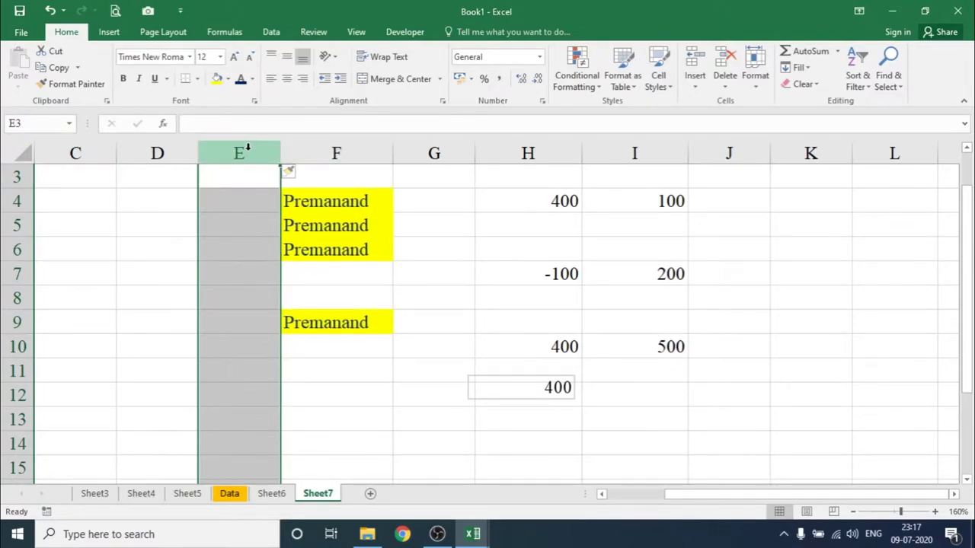
- Insert a blank cell at F5 with Shift cells right, moving its Premanand entry into G5
{"action": "left_click", "coordinate": [311, 224]}
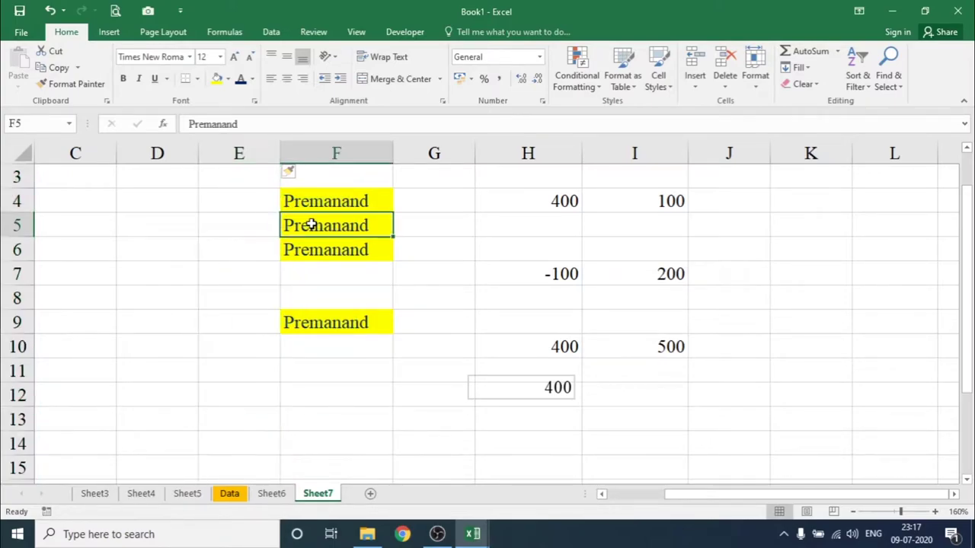
{"action": "scroll", "coordinate": [311, 224], "scroll_direction": "down", "scroll_amount": 1}
{"action": "right_click", "coordinate": [313, 226]}
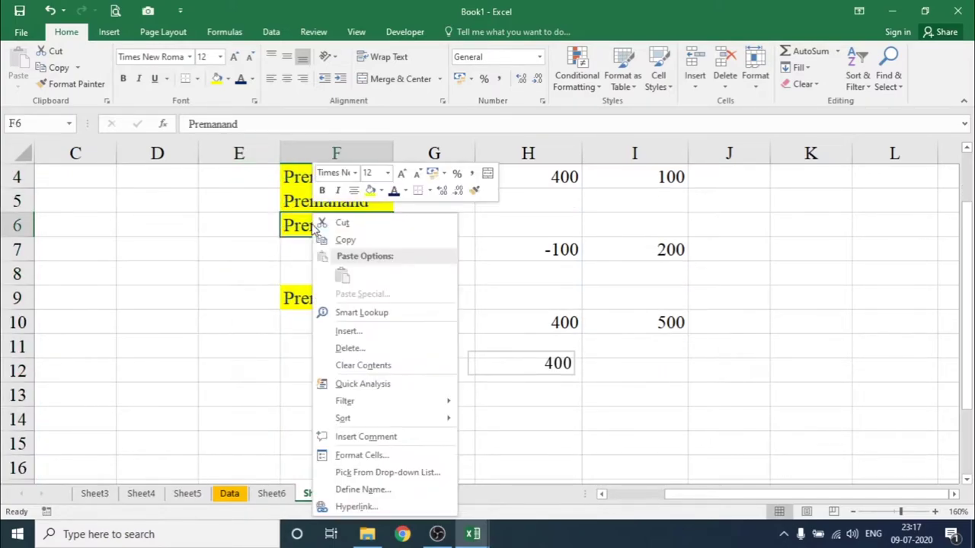
{"action": "left_click", "coordinate": [289, 202]}
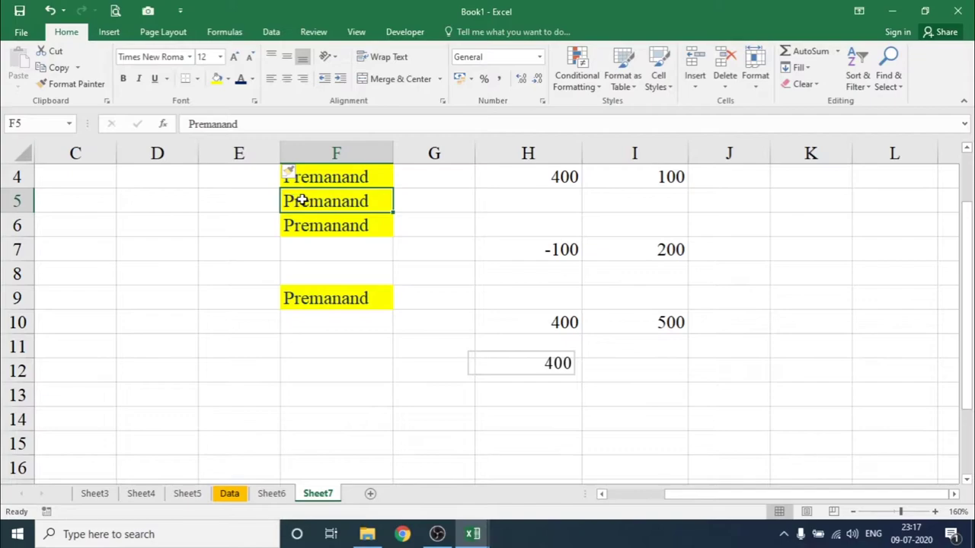
{"action": "right_click", "coordinate": [305, 202]}
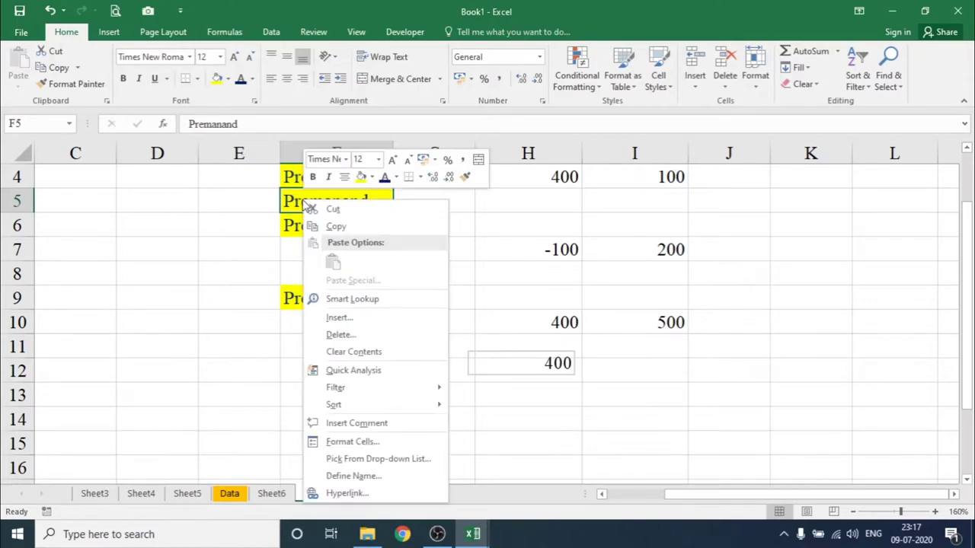
{"action": "left_click", "coordinate": [348, 318]}
{"action": "left_click_drag", "start_coordinate": [338, 260], "coordinate": [449, 183]}
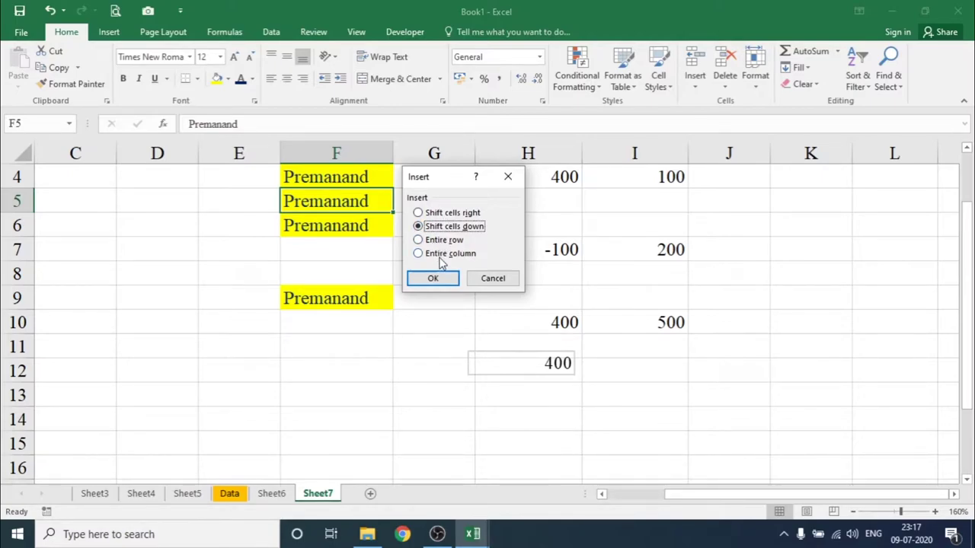
{"action": "left_click", "coordinate": [450, 216]}
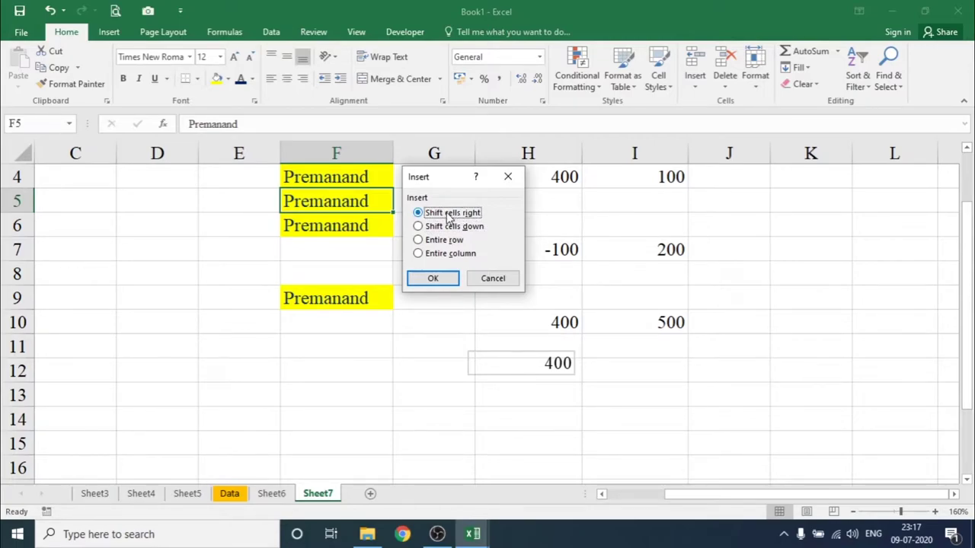
{"action": "left_click", "coordinate": [444, 280]}
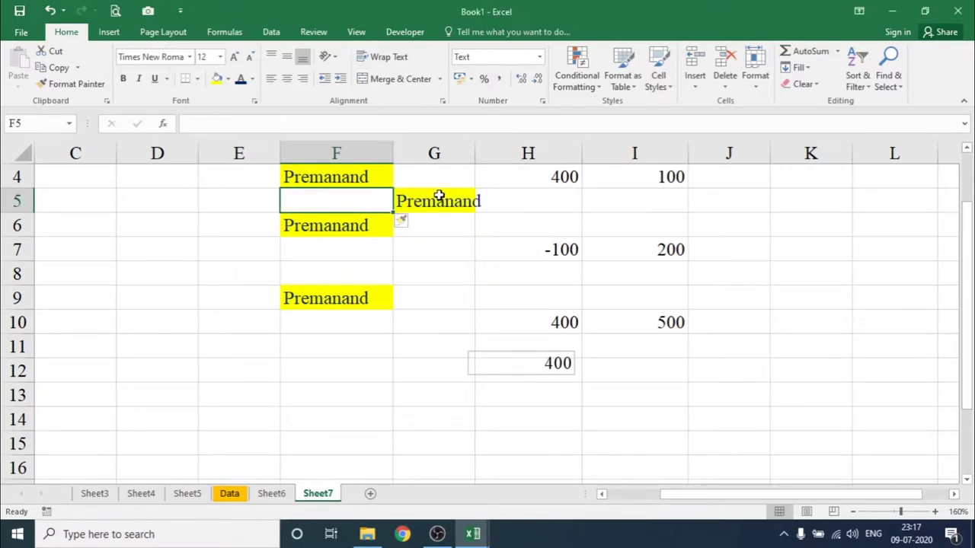
{"action": "left_click", "coordinate": [334, 227]}
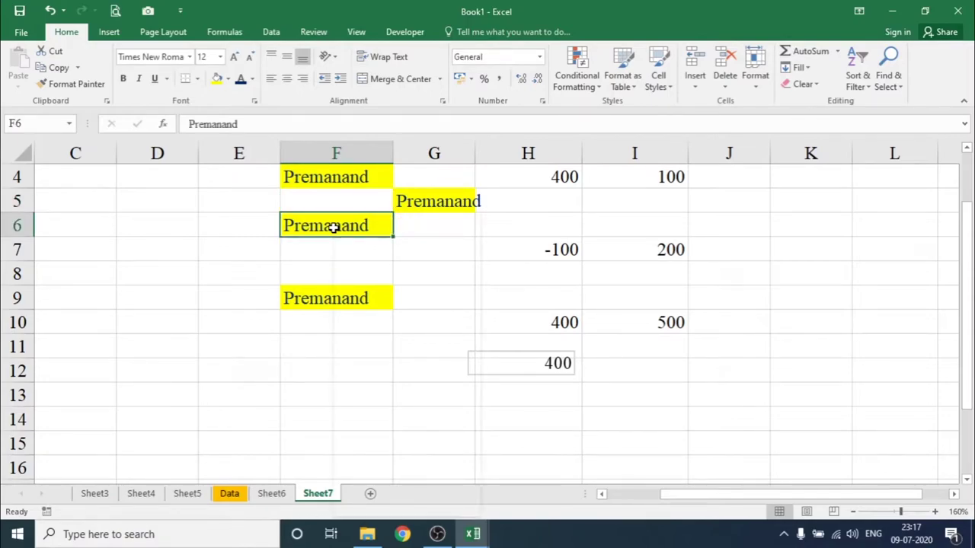
- Insert a blank cell at F6 with Shift cells down, moving the Premanand entries to F7 and F10
{"action": "right_click", "coordinate": [334, 227]}
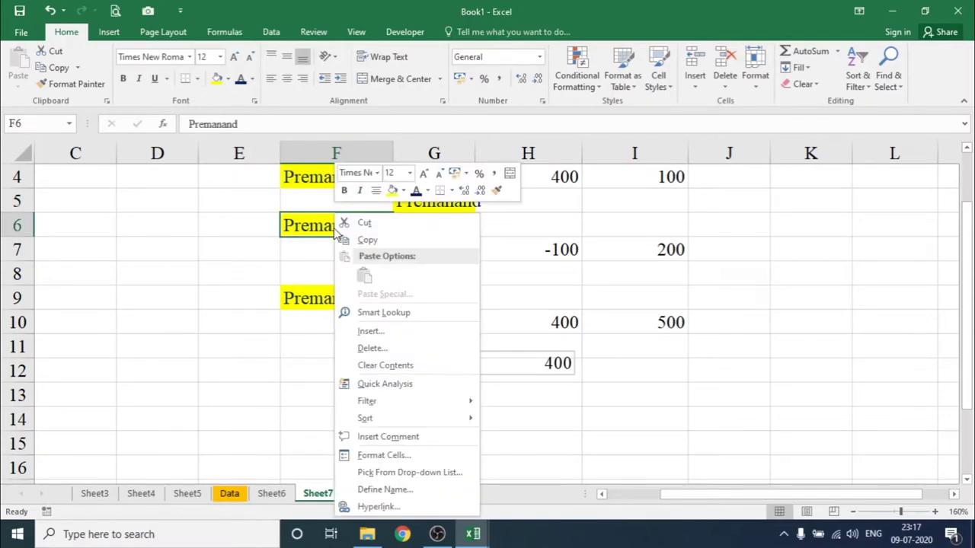
{"action": "left_click", "coordinate": [393, 332]}
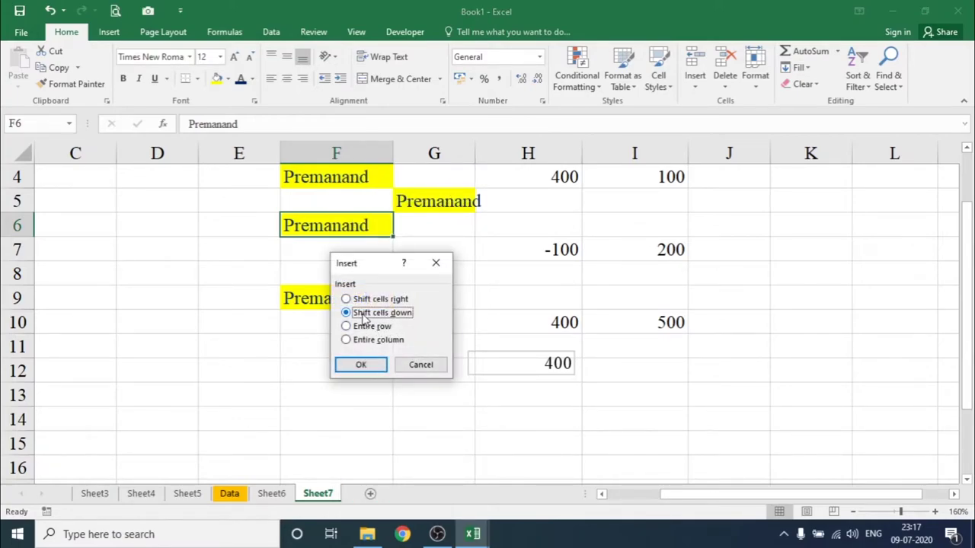
{"action": "left_click", "coordinate": [371, 302]}
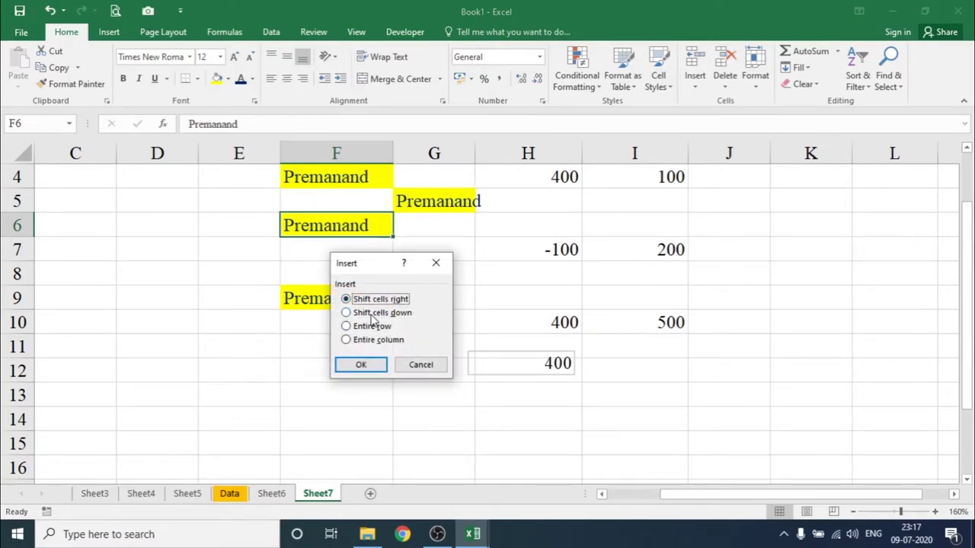
{"action": "left_click", "coordinate": [373, 317]}
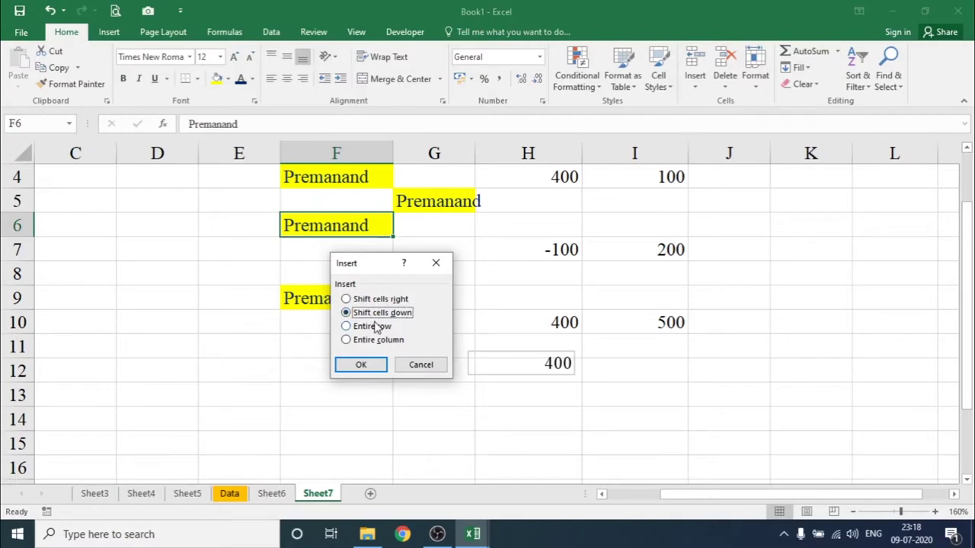
{"action": "left_click", "coordinate": [362, 365]}
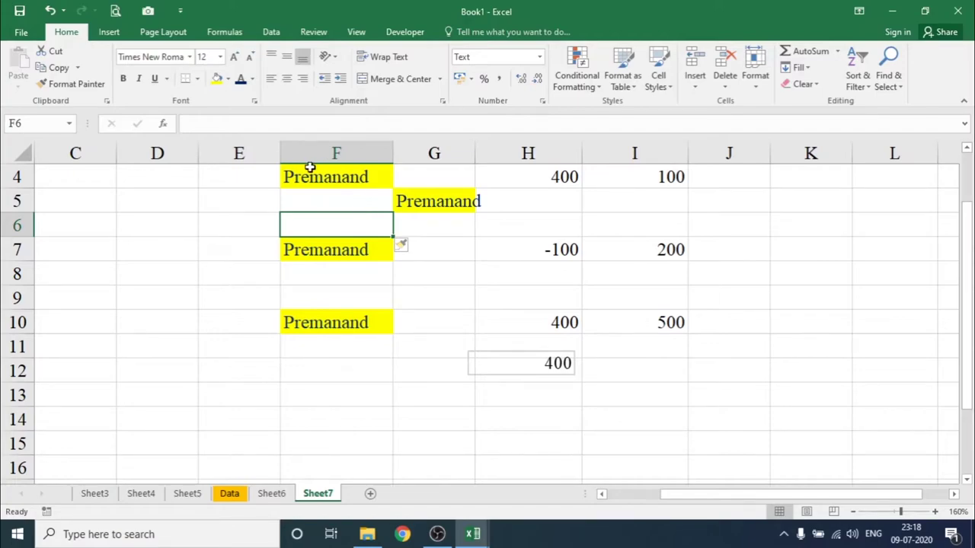
- Enter sample text 'asausdhuasj' in F6, 'sasas' in H6 and 'asas' in I6
{"action": "left_click", "coordinate": [354, 252]}
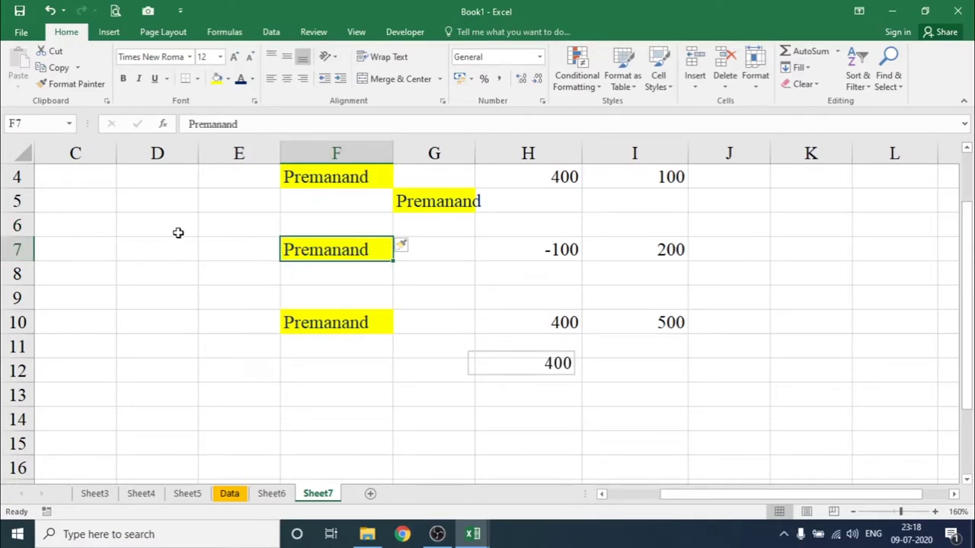
{"action": "left_click", "coordinate": [355, 220]}
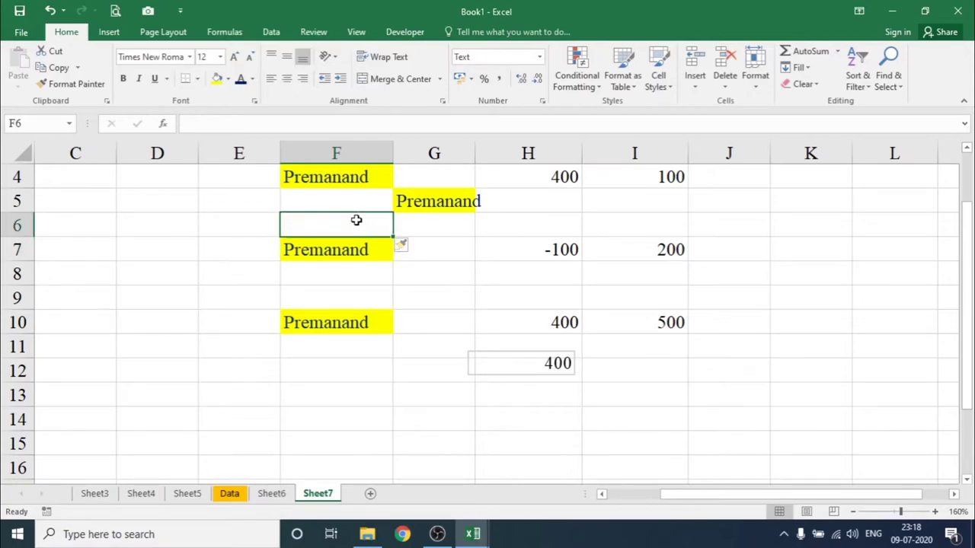
{"action": "type", "text": "asausdhuasj"}
{"action": "key", "text": "Return"}
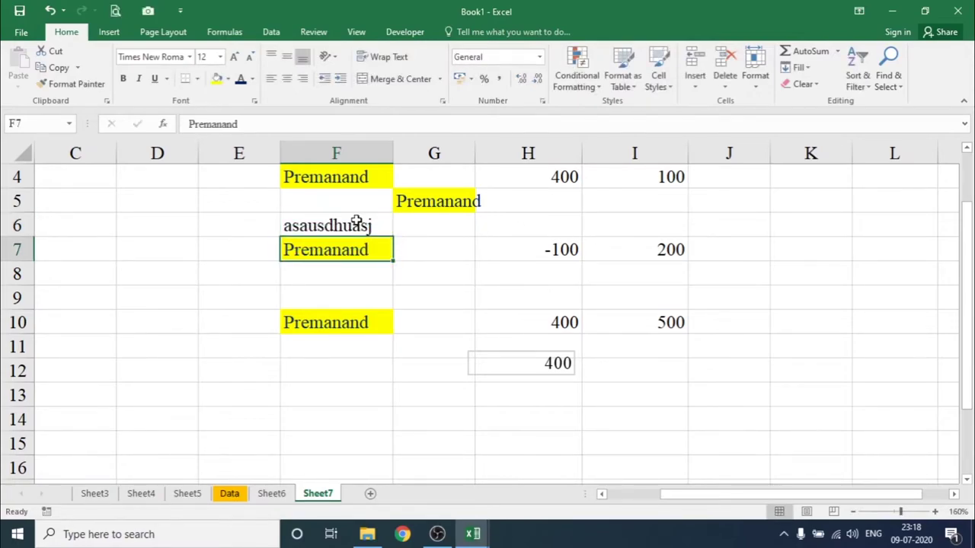
{"action": "left_click", "coordinate": [526, 230]}
{"action": "type", "text": "sasas"}
{"action": "left_click", "coordinate": [649, 229]}
{"action": "type", "text": "a"}
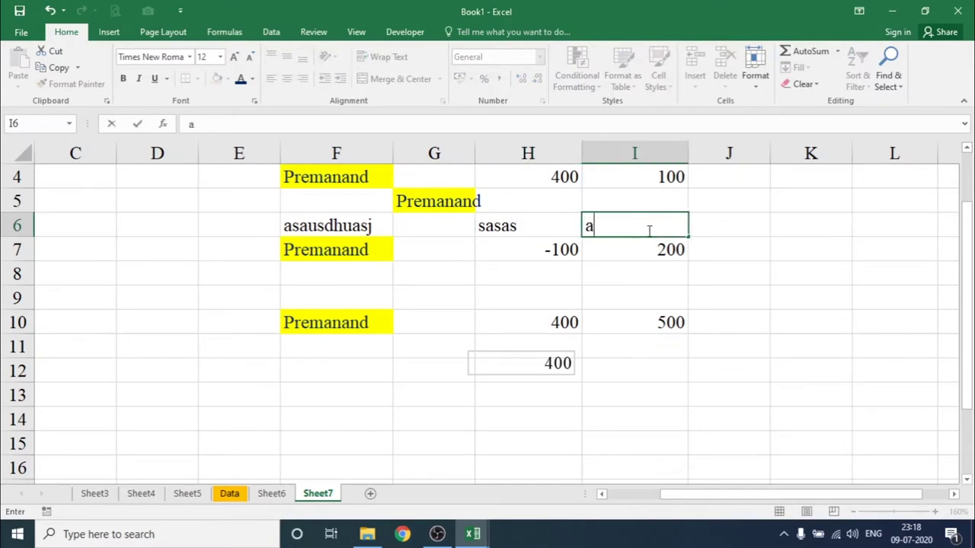
{"action": "type", "text": "sas"}
{"action": "left_click", "coordinate": [642, 297]}
{"action": "left_click", "coordinate": [361, 242]}
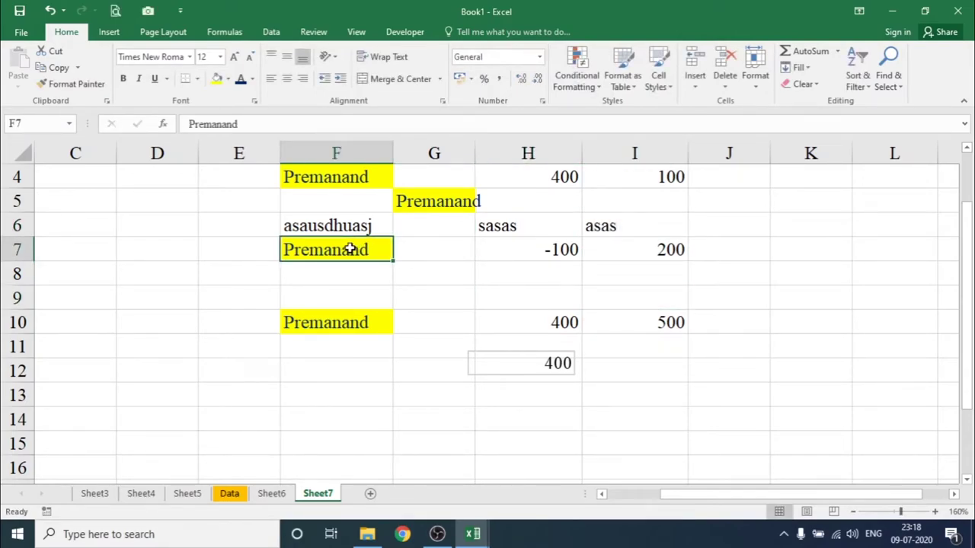
- Insert an entire blank row at row 7 from cell F7, pushing the Premanand rows to 8 and 11
{"action": "right_click", "coordinate": [350, 251]}
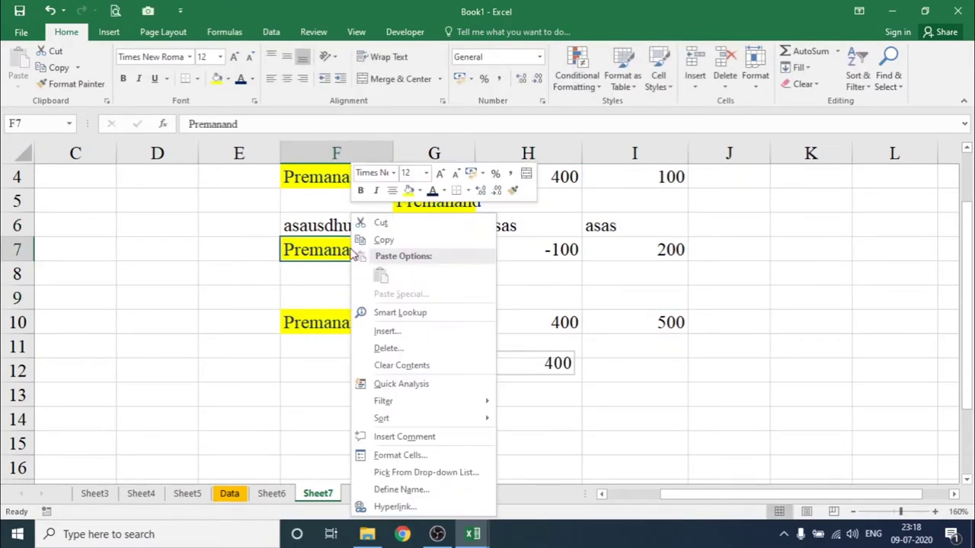
{"action": "left_click", "coordinate": [414, 332]}
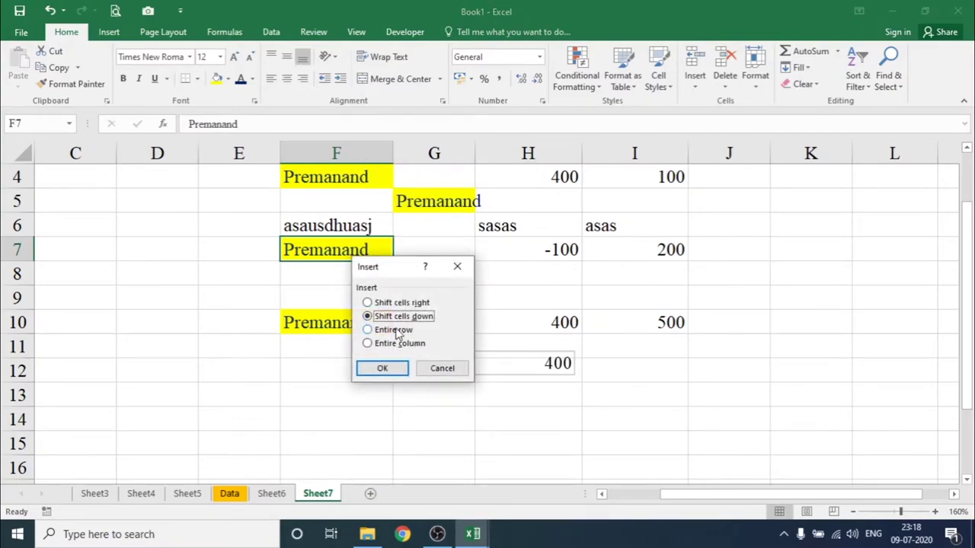
{"action": "left_click", "coordinate": [399, 332]}
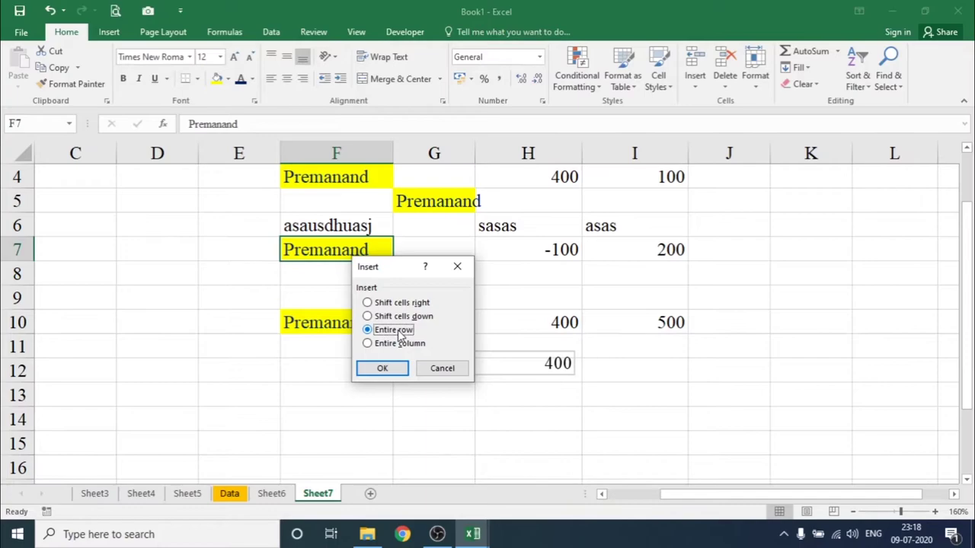
{"action": "left_click", "coordinate": [402, 367]}
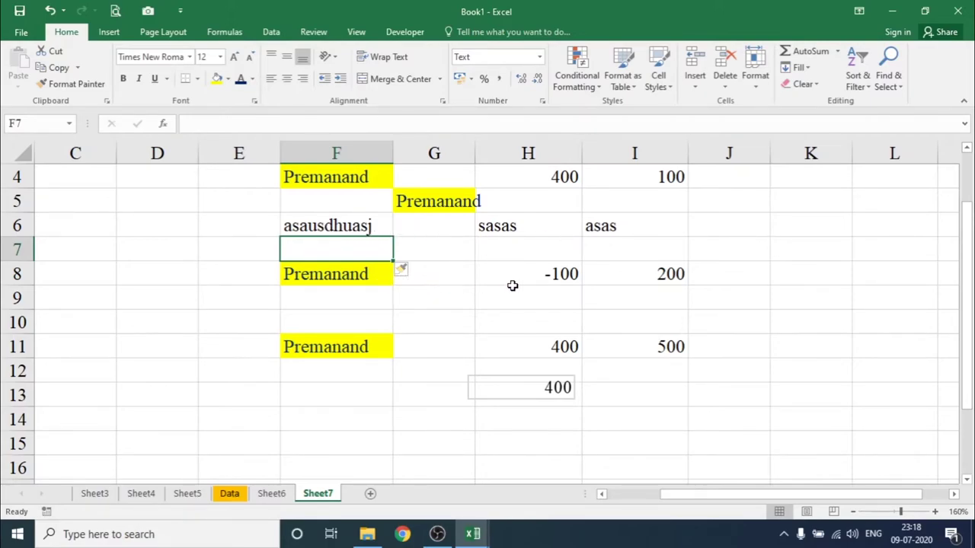
{"action": "left_click", "coordinate": [327, 290]}
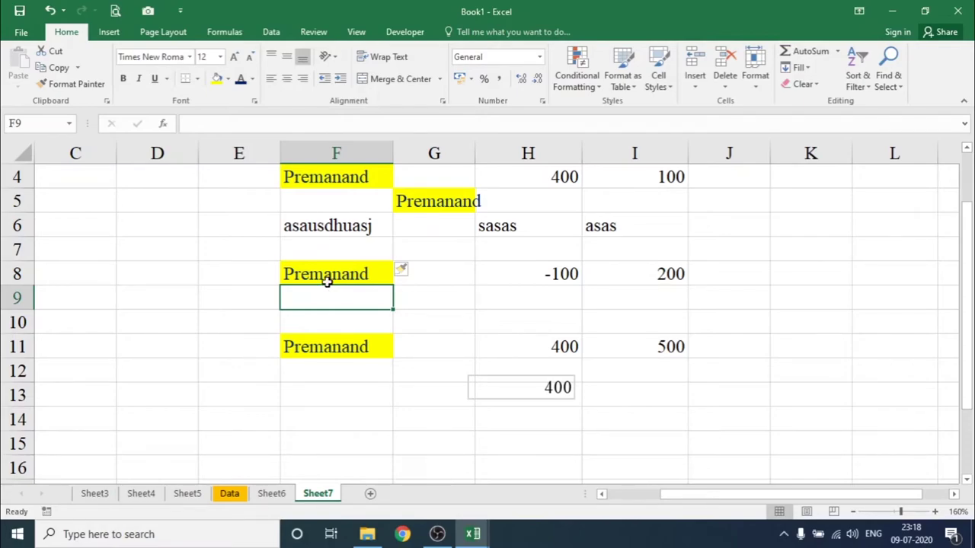
- Insert an entire blank column at G from cell G5, shifting its Premanand entry into H5
{"action": "left_click", "coordinate": [429, 200]}
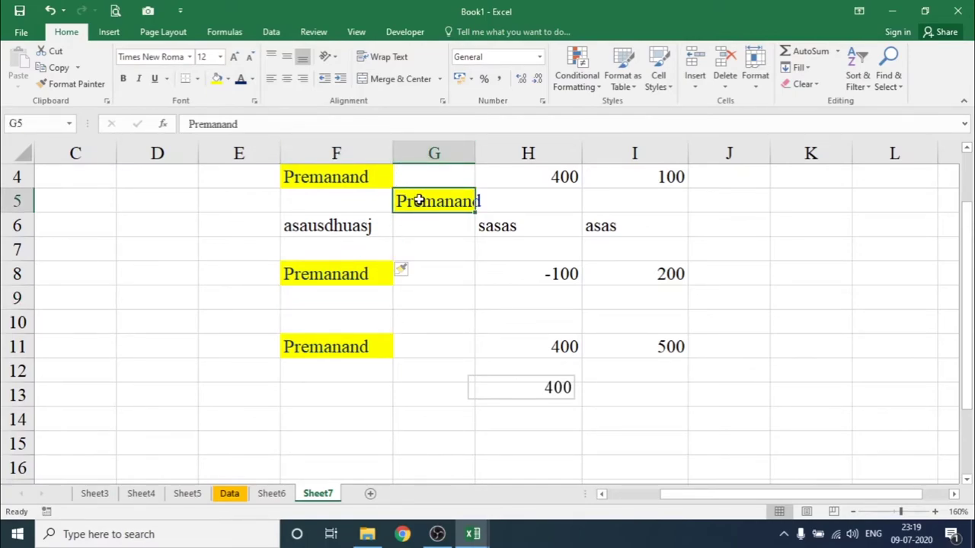
{"action": "right_click", "coordinate": [421, 201]}
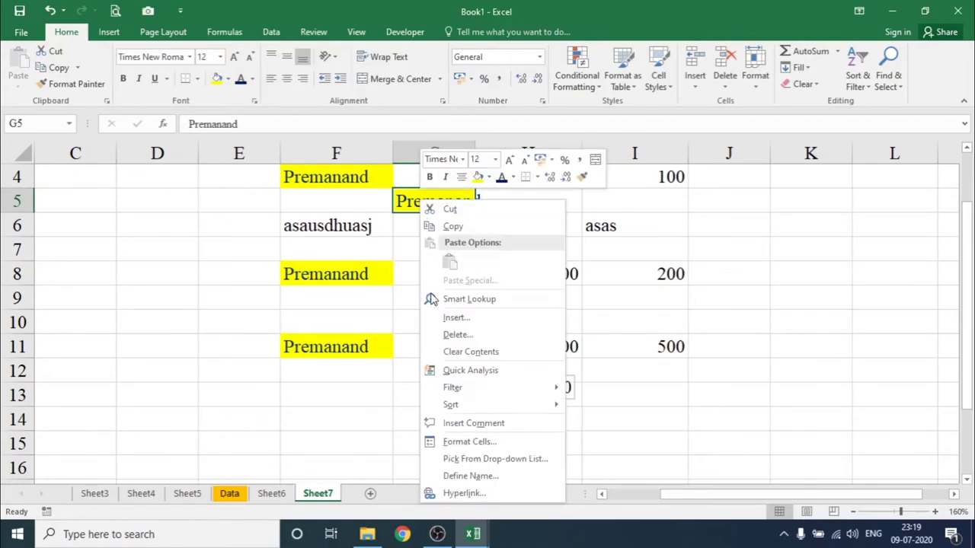
{"action": "left_click", "coordinate": [455, 317]}
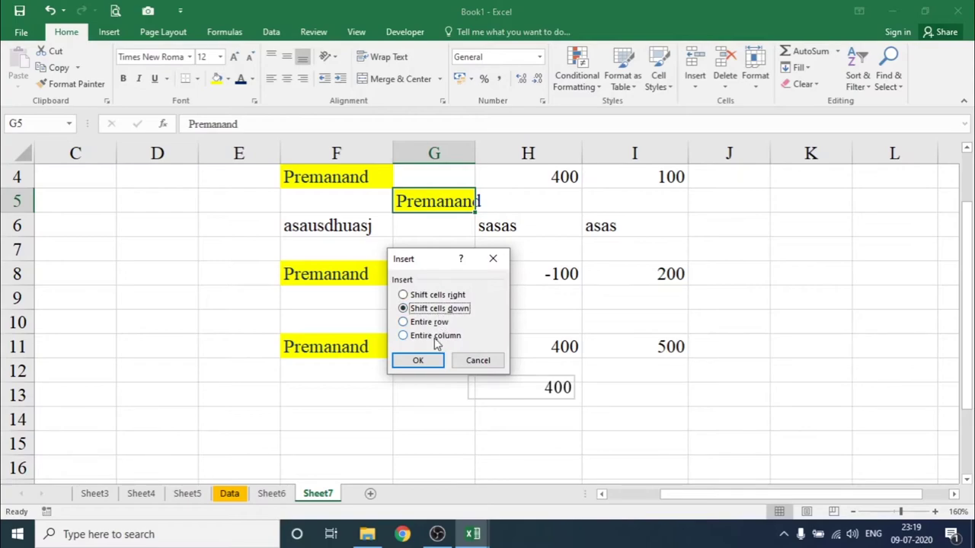
{"action": "left_click", "coordinate": [435, 339]}
{"action": "left_click", "coordinate": [418, 361]}
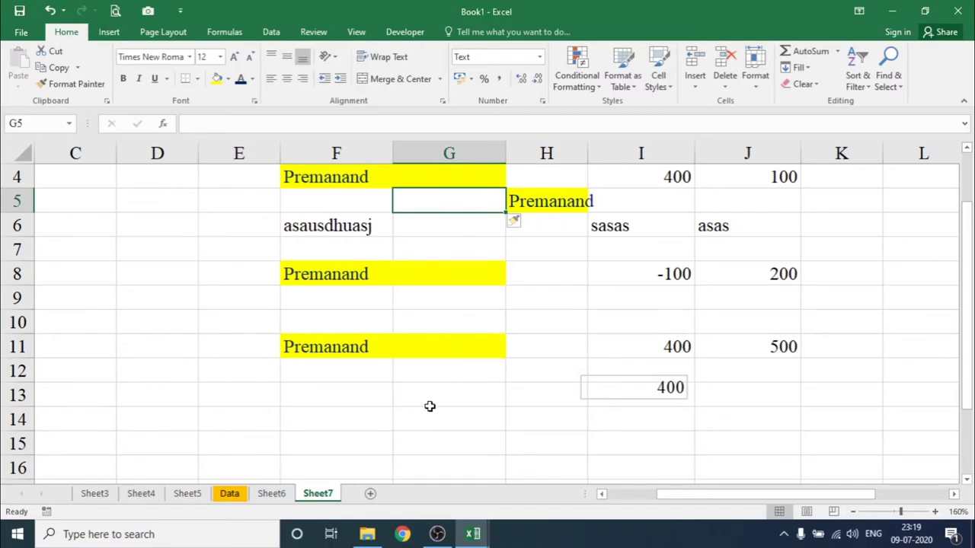
- Fill the Premanand cell F8 with green
{"action": "left_click", "coordinate": [332, 275]}
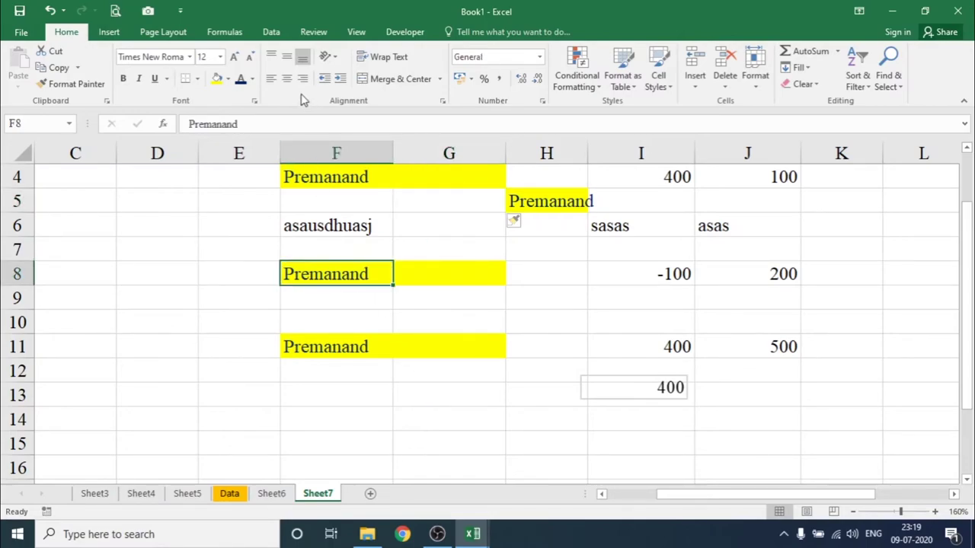
{"action": "left_click", "coordinate": [227, 78]}
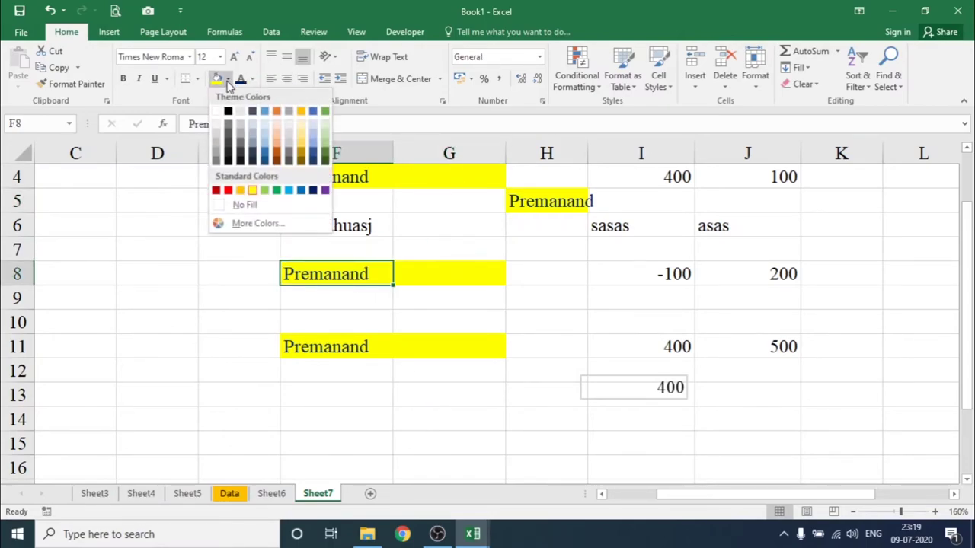
{"action": "left_click", "coordinate": [277, 190]}
{"action": "left_click", "coordinate": [427, 322]}
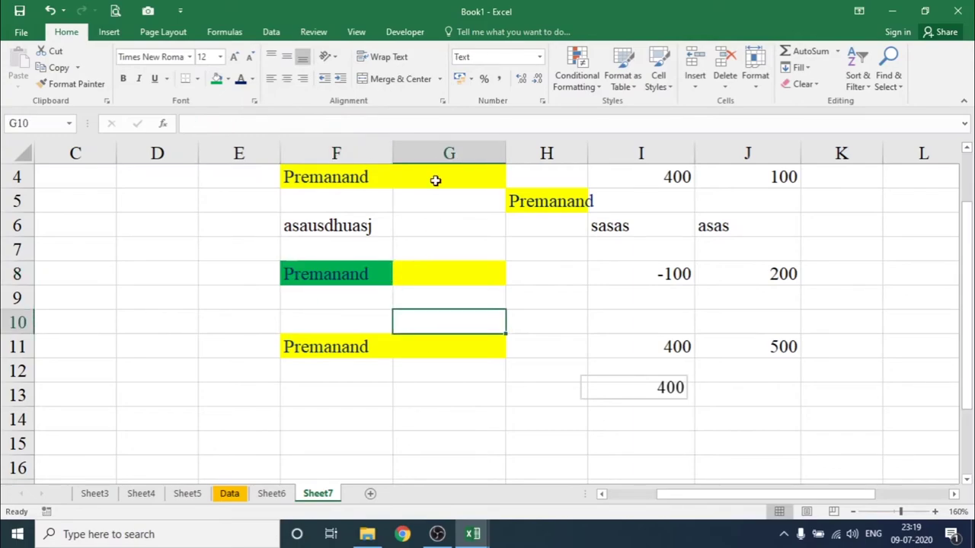
- Insert another blank column at G, shifting the data one column right
{"action": "left_click", "coordinate": [419, 146]}
{"action": "right_click", "coordinate": [402, 147]}
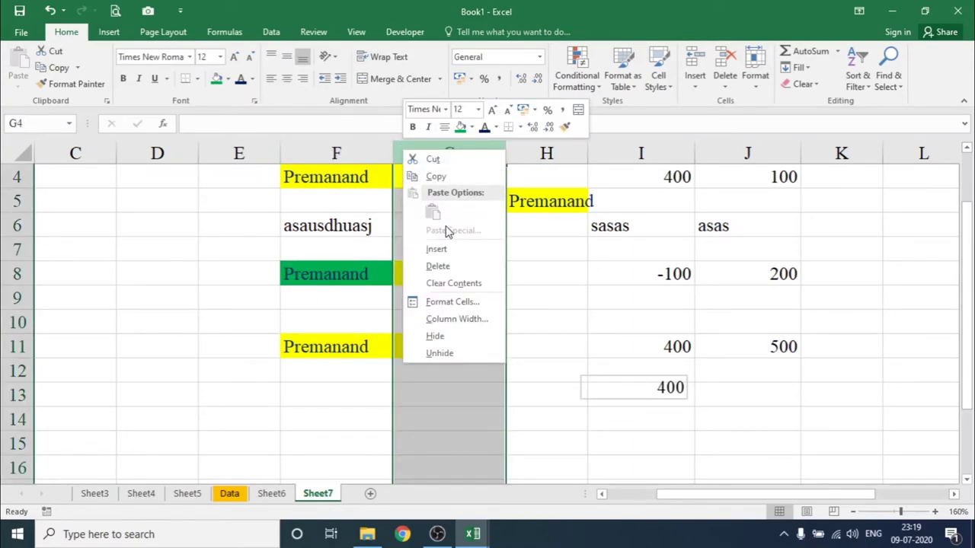
{"action": "left_click", "coordinate": [437, 249]}
{"action": "left_click", "coordinate": [451, 300]}
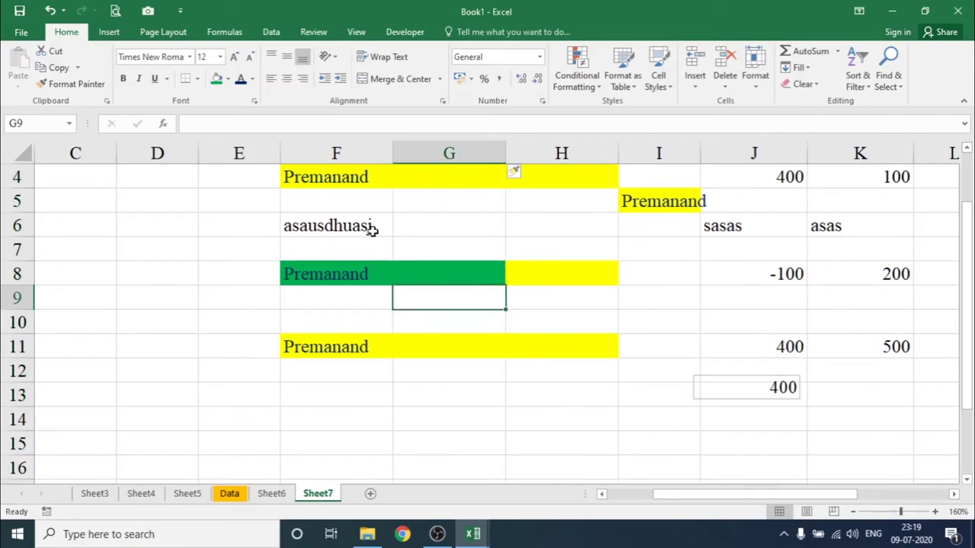